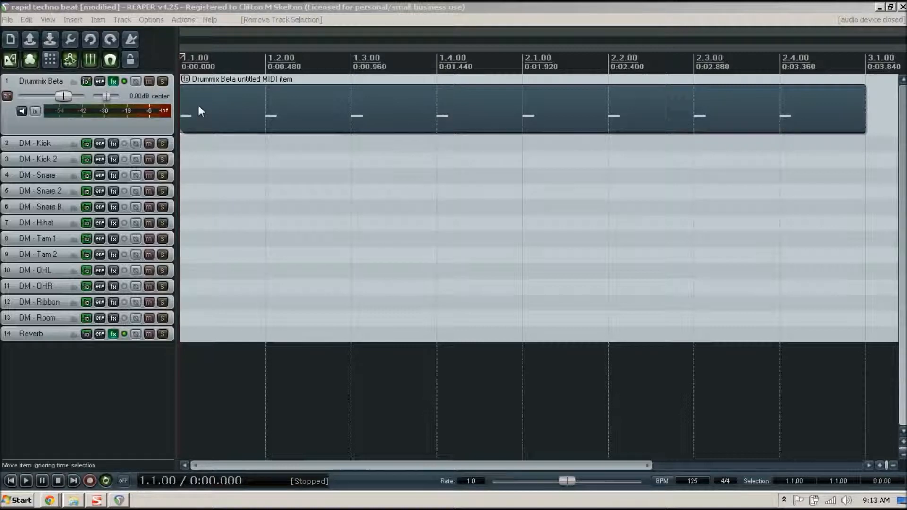
# Open the Drummix Beta MIDI item in the piano roll, move the editor window slightly, then switch to Chrome
pyautogui.doubleClick(444, 120)
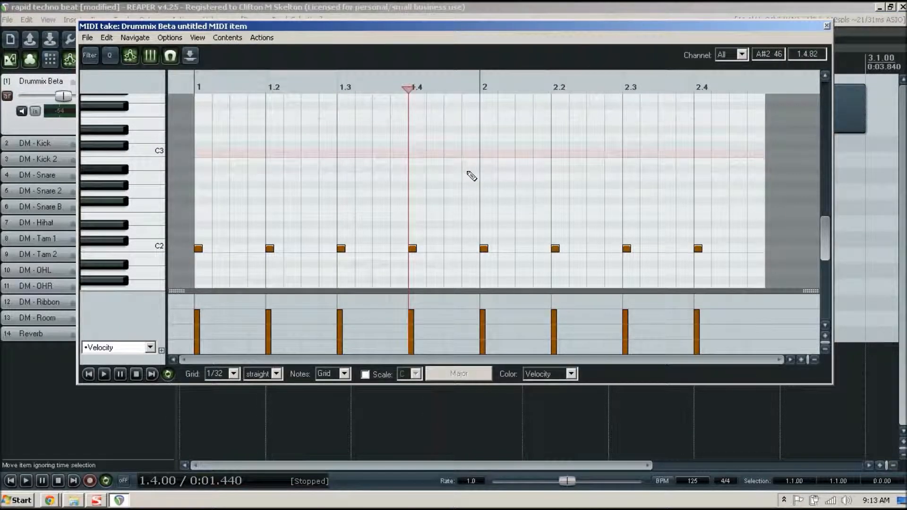
pyautogui.press('Home')
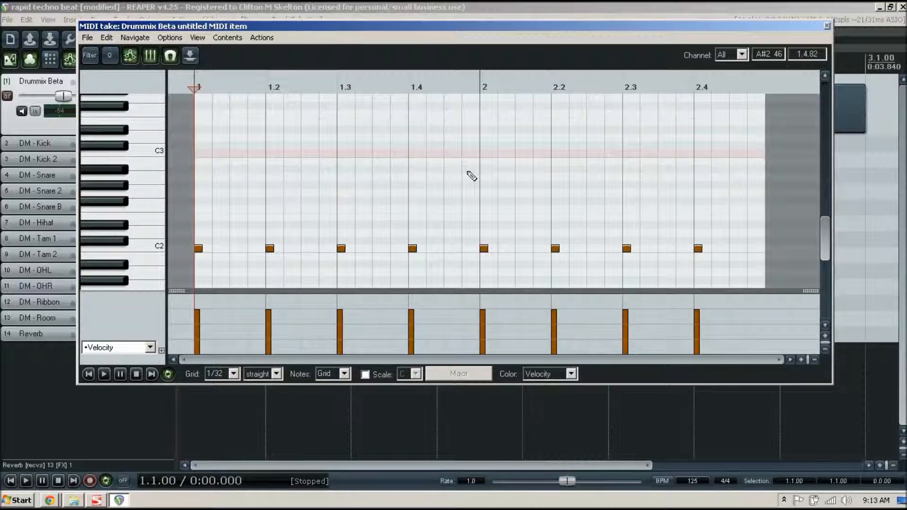
pyautogui.click(347, 32)
pyautogui.moveTo(349, 35); pyautogui.dragTo(362, 43)
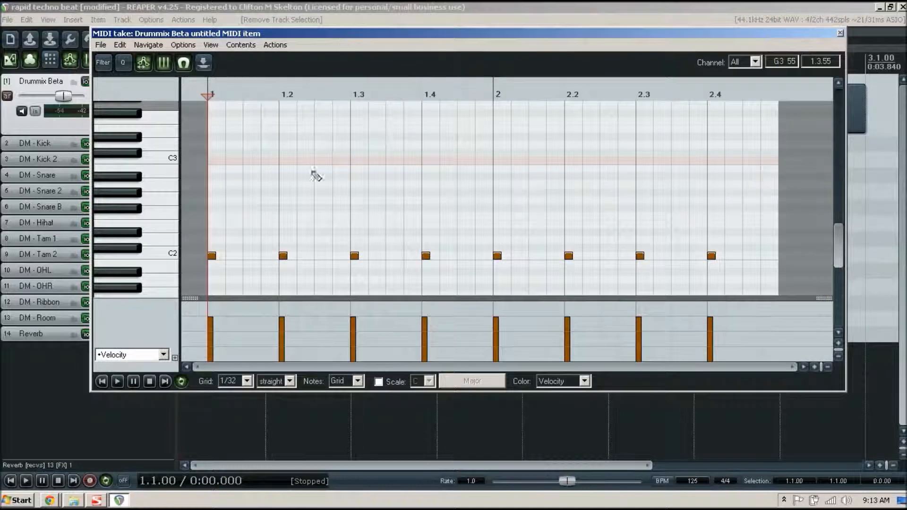
pyautogui.click(58, 497)
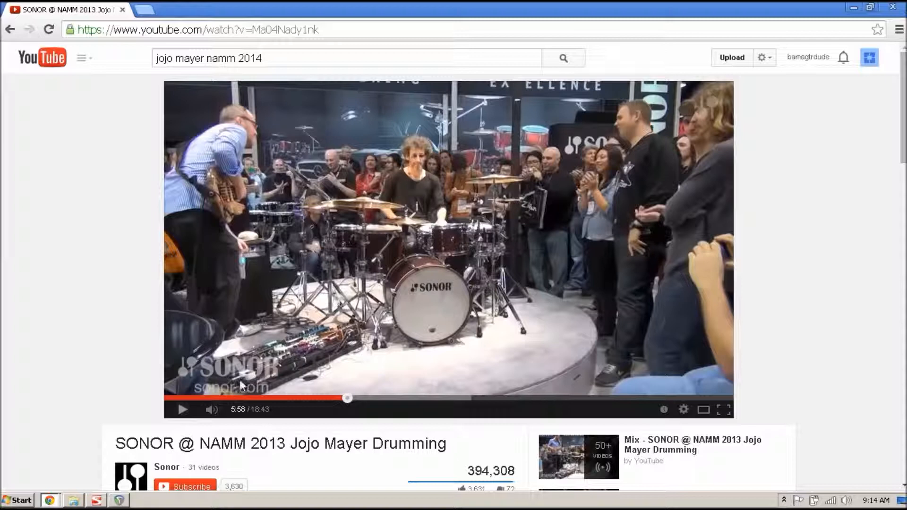
# Play the Jojo Mayer drumming video from 5:58 to 6:56, then minimize Chrome to return to REAPER
pyautogui.click(183, 411)
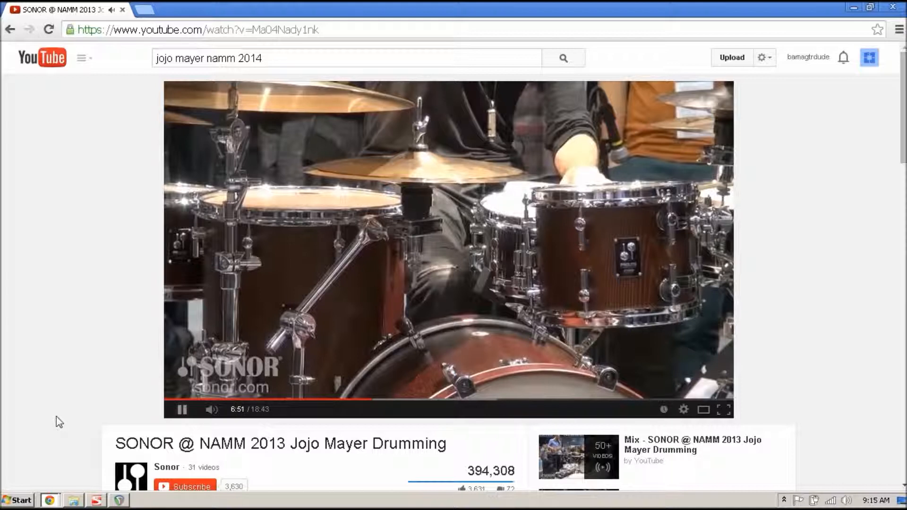
pyautogui.click(182, 411)
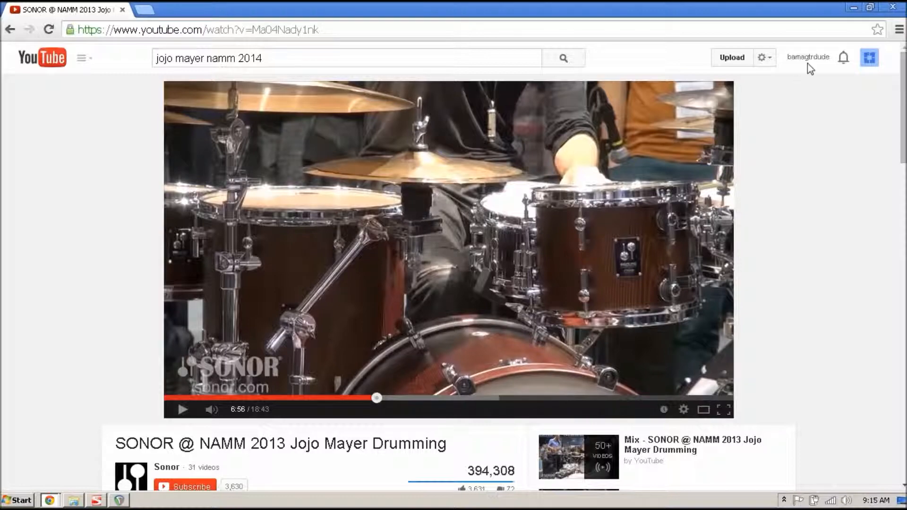
pyautogui.click(854, 8)
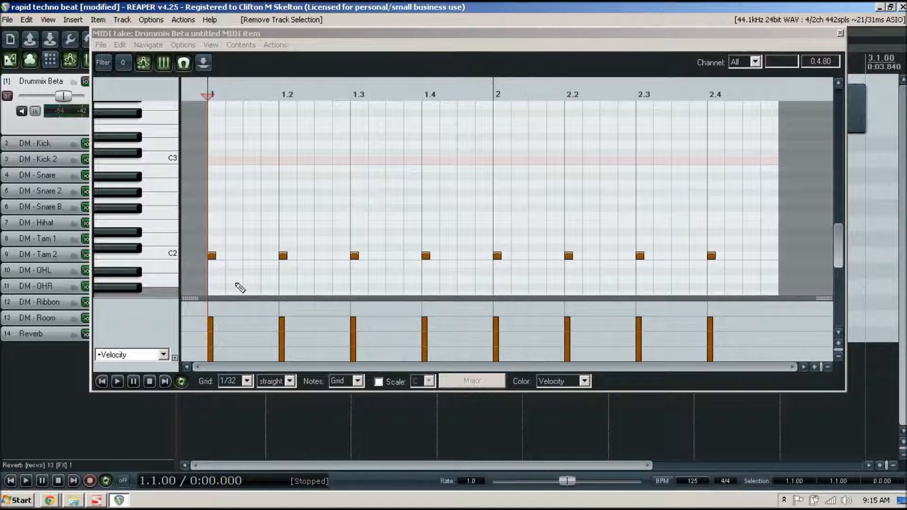
# Listen to the eight-kick loop, then add an F#2 note at beat 1.2
pyautogui.press('space')
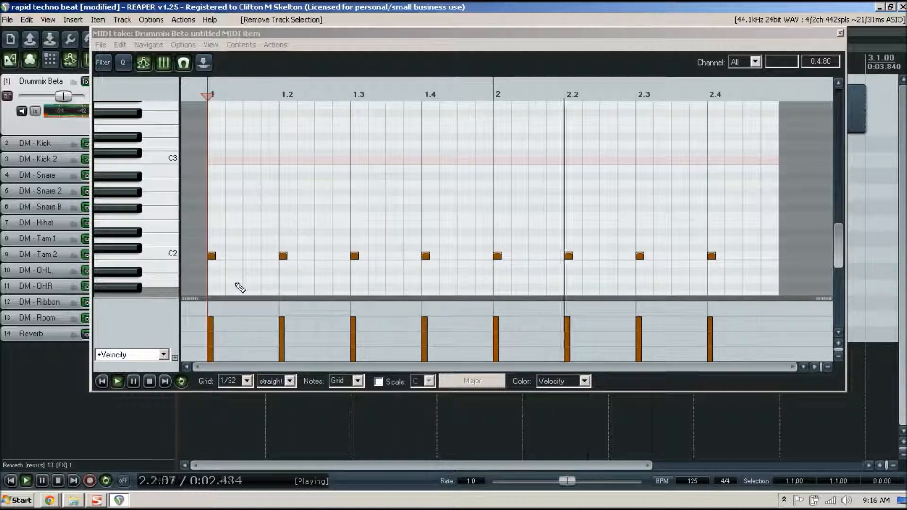
pyautogui.press('space')
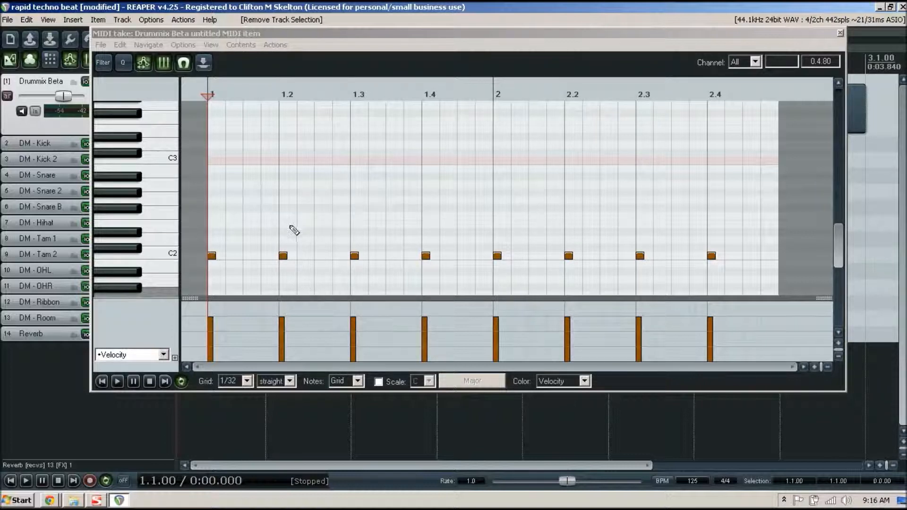
pyautogui.click(282, 207)
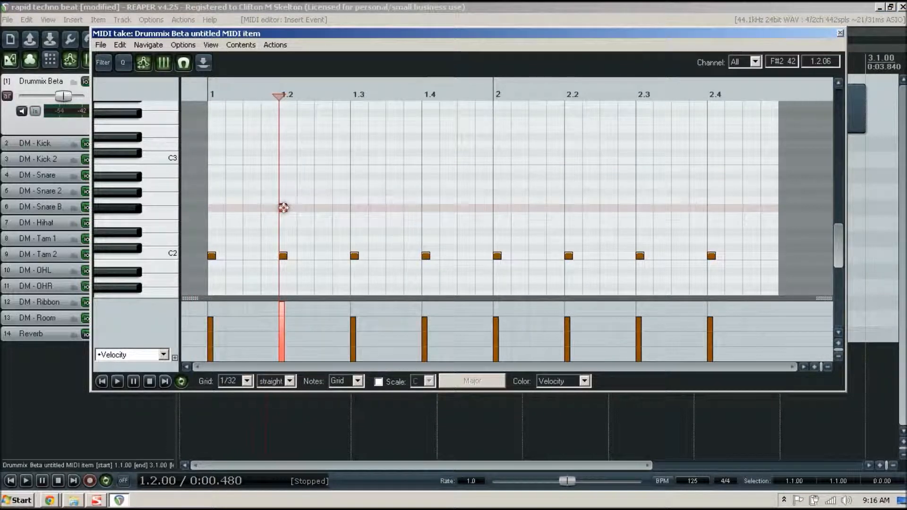
# Move the 1.2 note to D#2 and add D#2 notes at beats 1.4, 2.2 and 2.4
pyautogui.moveTo(283, 208); pyautogui.dragTo(282, 234)
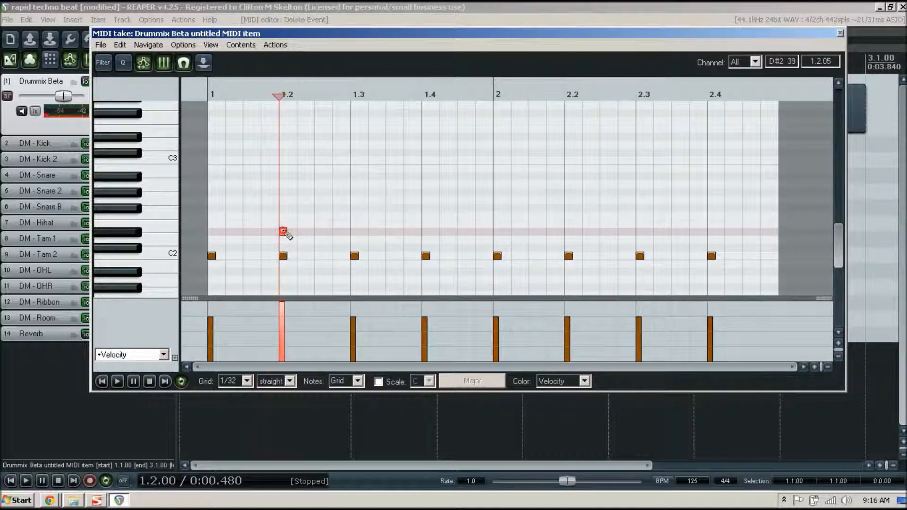
pyautogui.moveTo(287, 235)
pyautogui.mouseDown()
pyautogui.moveTo(274, 245)
pyautogui.moveTo(289, 238)
pyautogui.mouseUp()
pyautogui.click(426, 231)
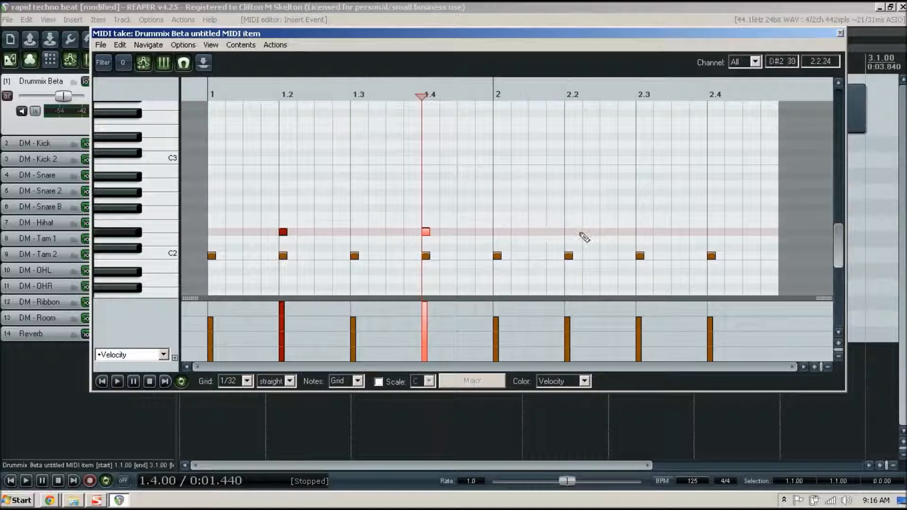
pyautogui.click(568, 232)
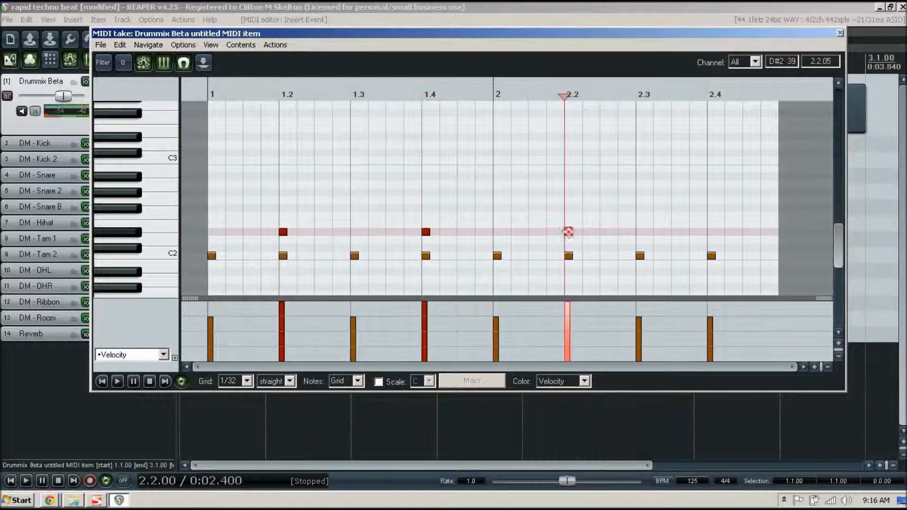
pyautogui.click(711, 231)
# Play the pattern from the start to audition the new backbeat hits
pyautogui.press('Home')
pyautogui.press('space')
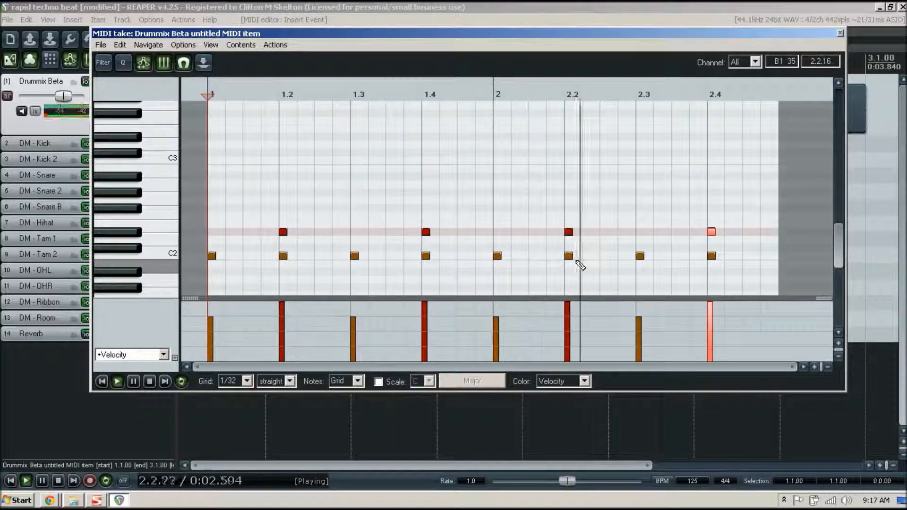
pyautogui.press('space')
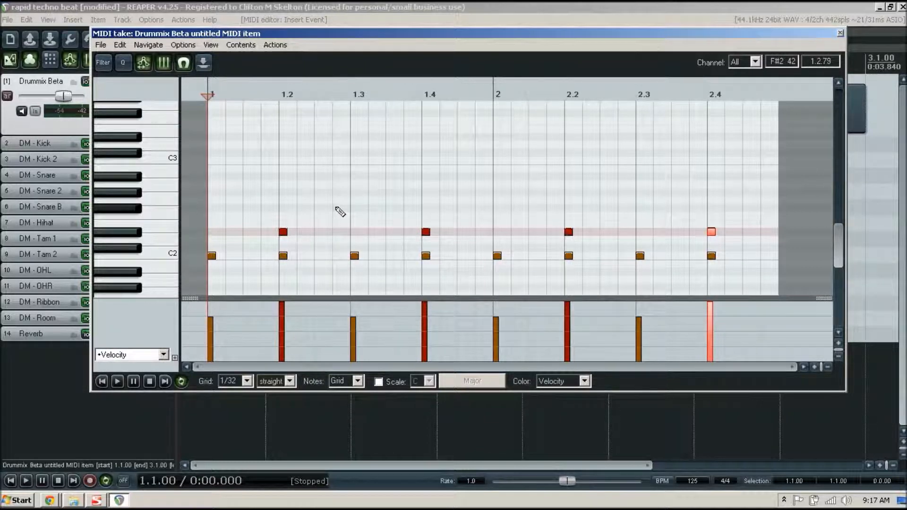
# Add an F#2 note just before beat 1.3 and play the pattern from the start
pyautogui.click(336, 208)
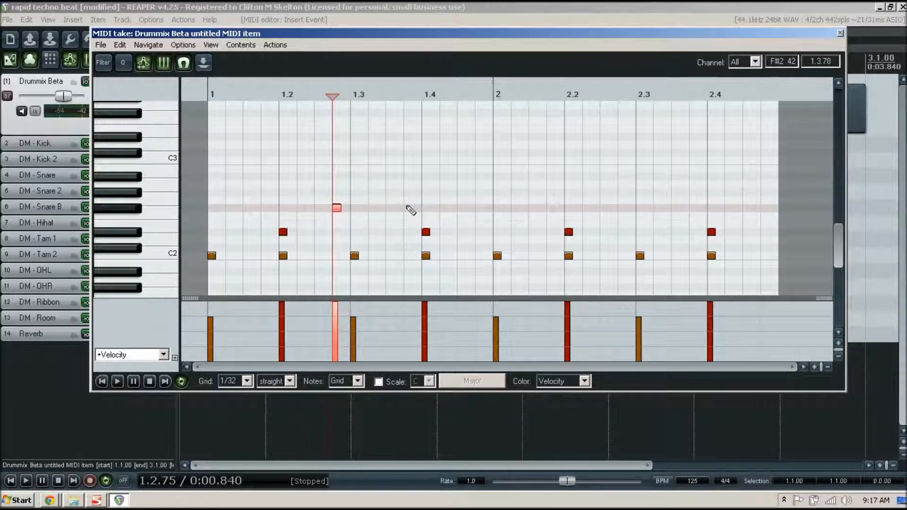
pyautogui.press('Home')
pyautogui.press('space')
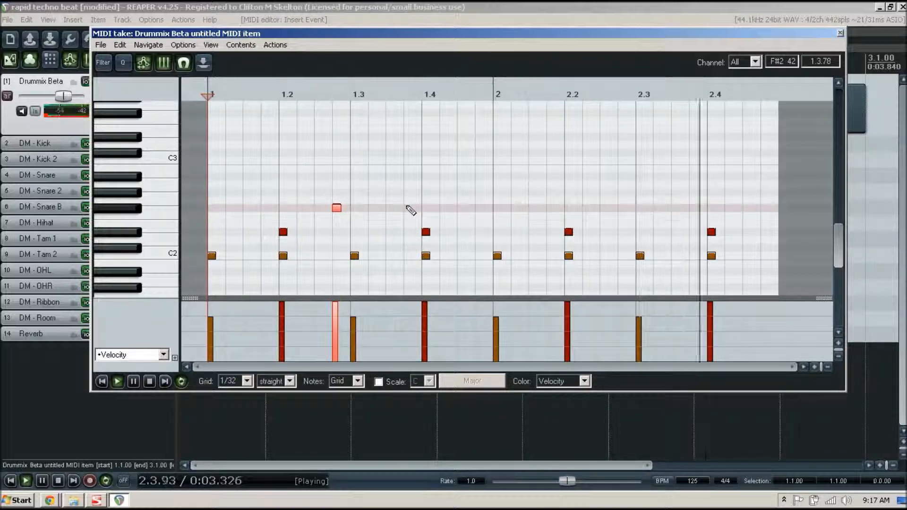
pyautogui.press('space')
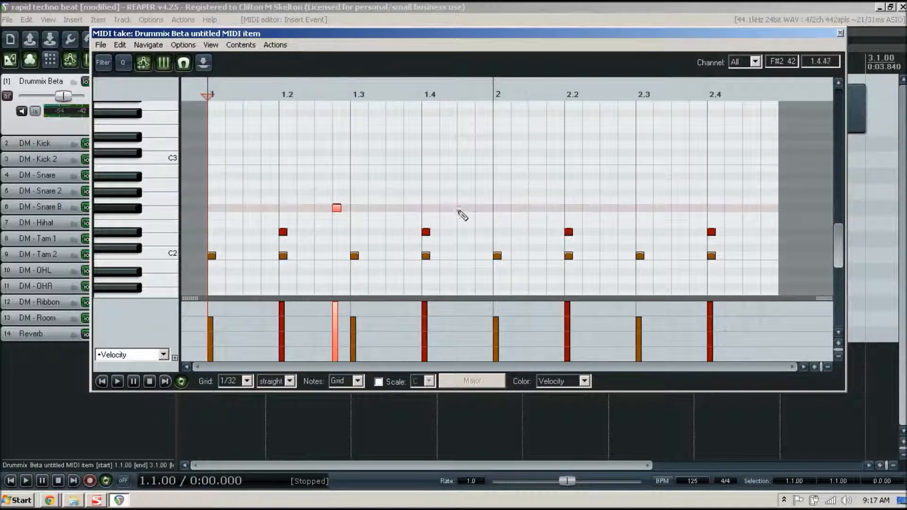
# Add F#2 notes just before beats 2 and 2.3 and near the loop end, then play back
pyautogui.click(479, 209)
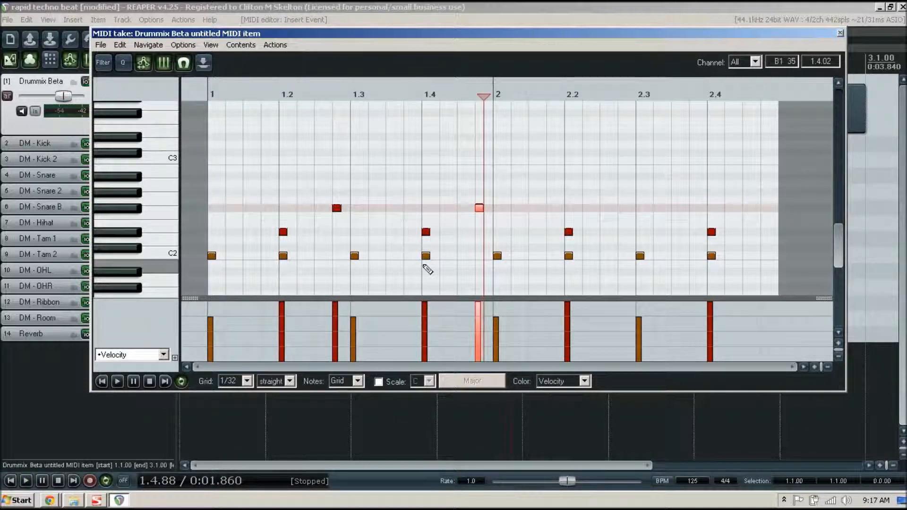
pyautogui.click(623, 209)
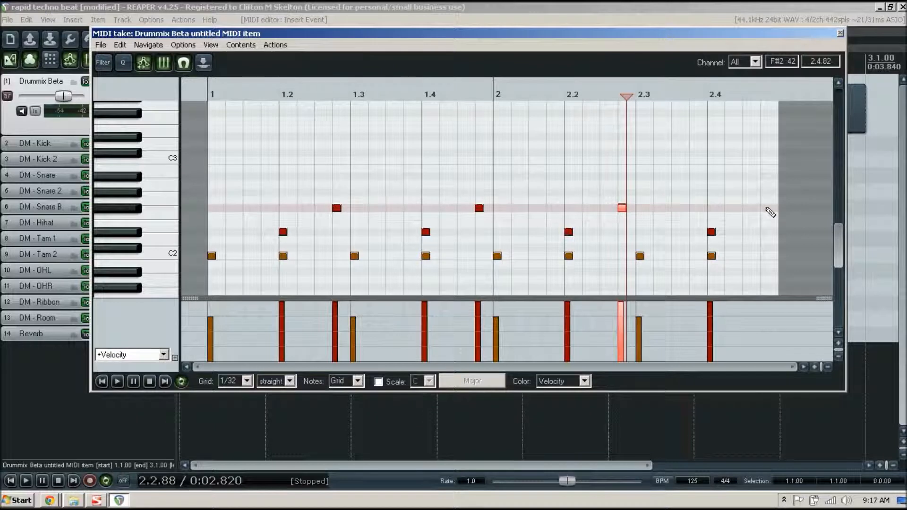
pyautogui.click(763, 208)
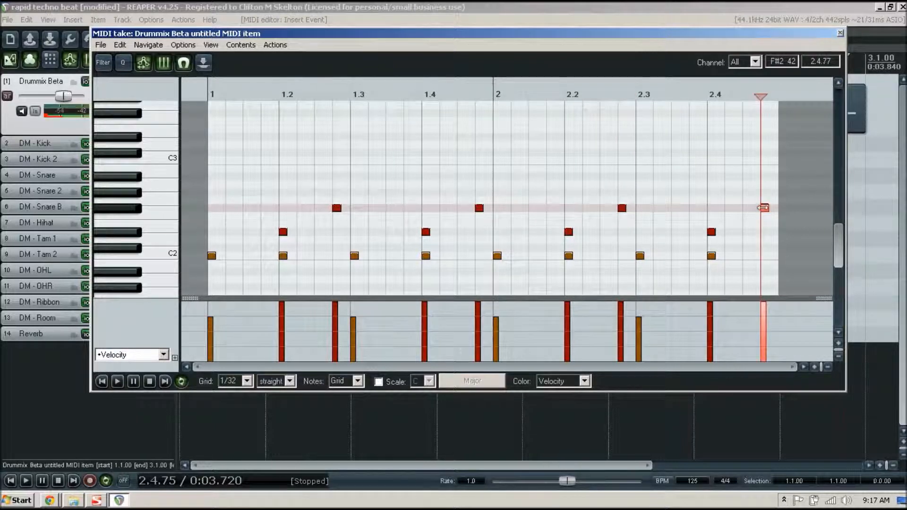
pyautogui.press('Home')
pyautogui.press('space')
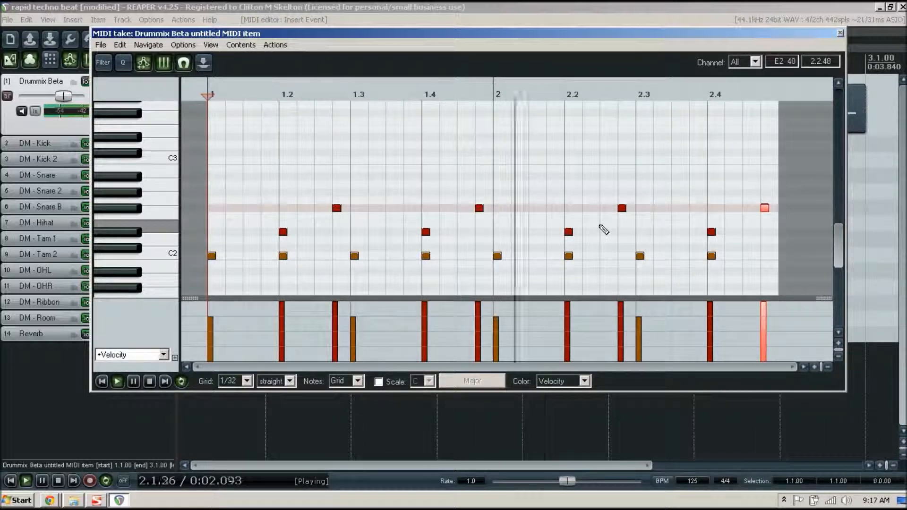
pyautogui.press('space')
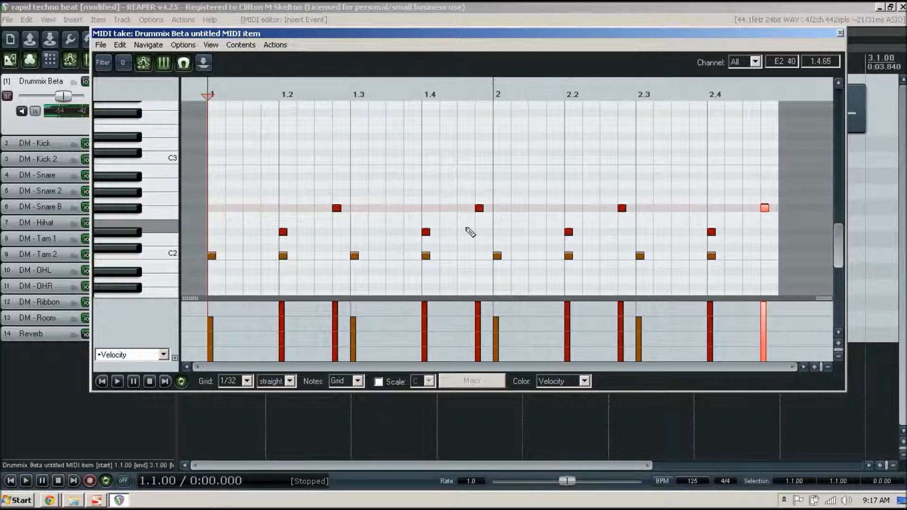
# Delete the F#2 notes just before beat 2 and near the end of bar 2, then listen back
pyautogui.doubleClick(479, 208)
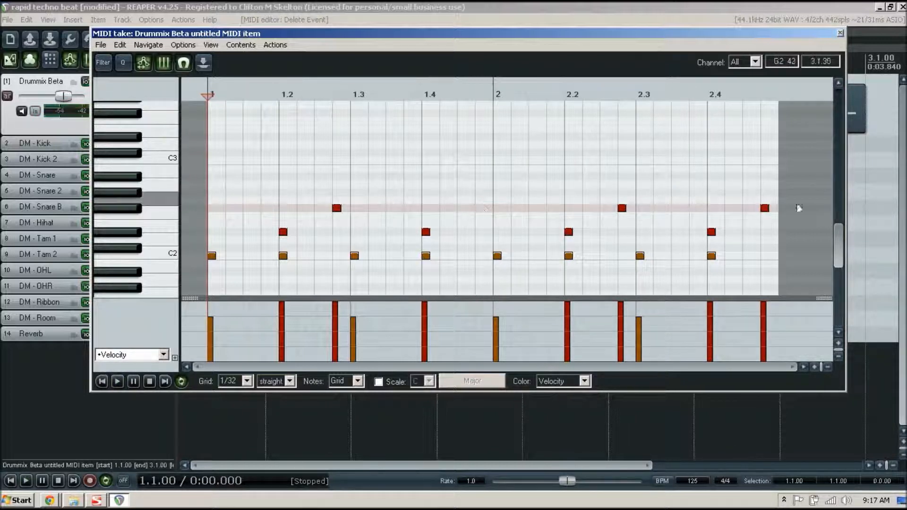
pyautogui.doubleClick(764, 208)
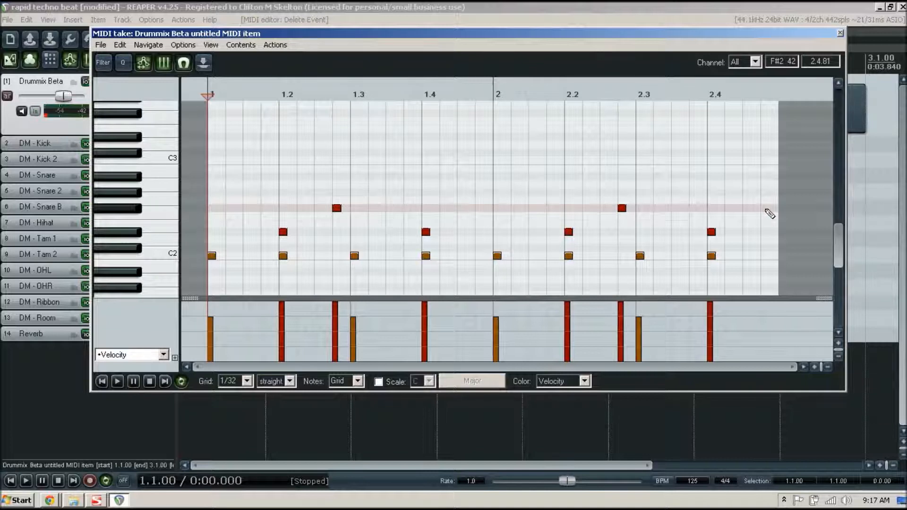
pyautogui.press('space')
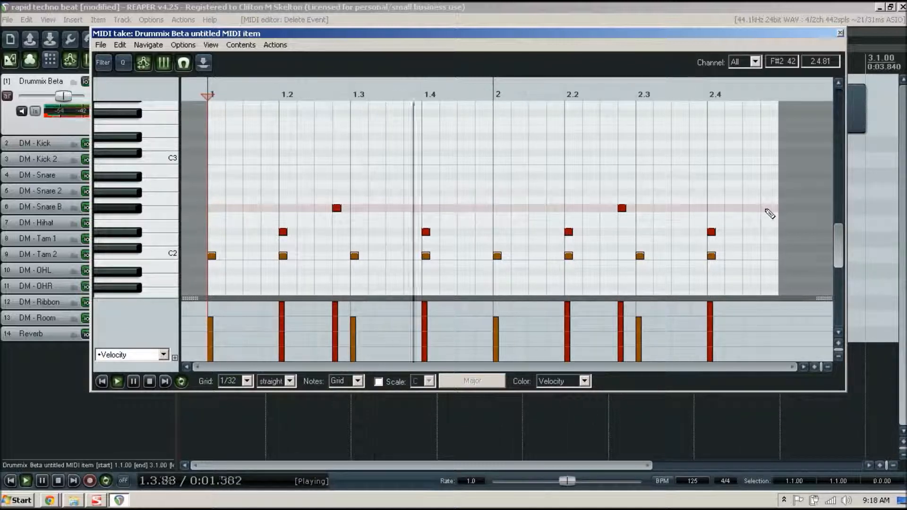
pyautogui.press('space')
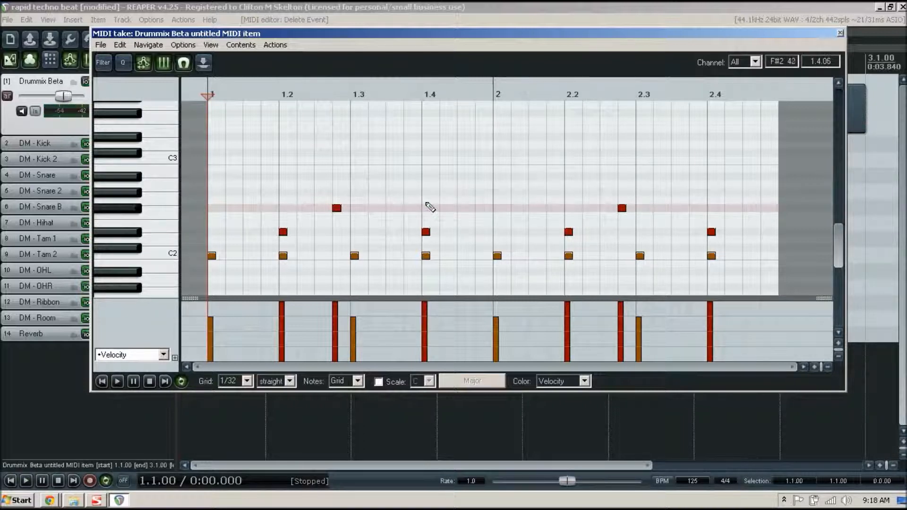
# Place G#2 notes at 1.4, 1.4.50, 2.4 and 2.4.50 in the piano roll
pyautogui.click(425, 200)
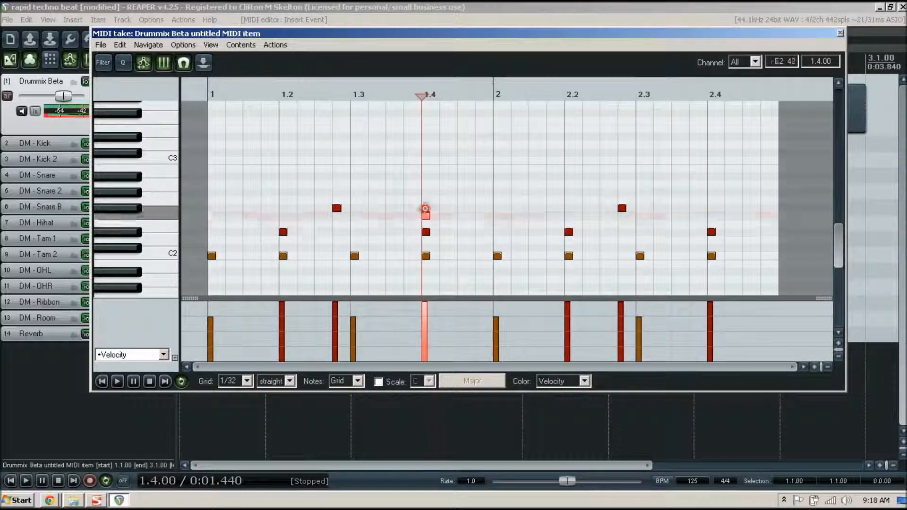
pyautogui.moveTo(427, 194); pyautogui.dragTo(426, 192)
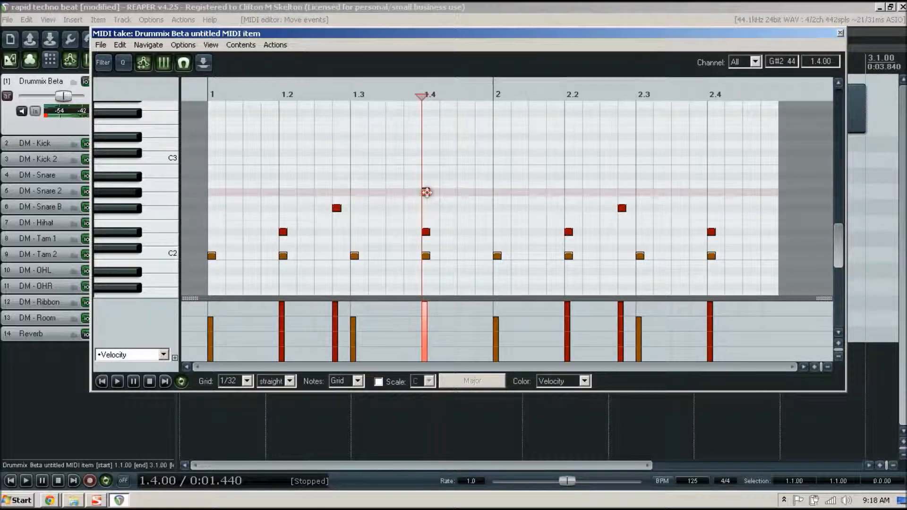
pyautogui.click(460, 193)
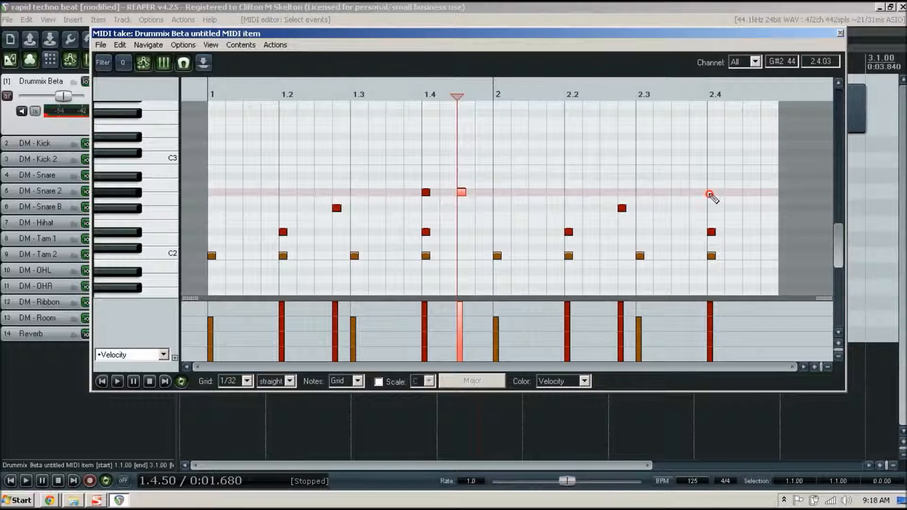
pyautogui.click(710, 194)
pyautogui.click(745, 192)
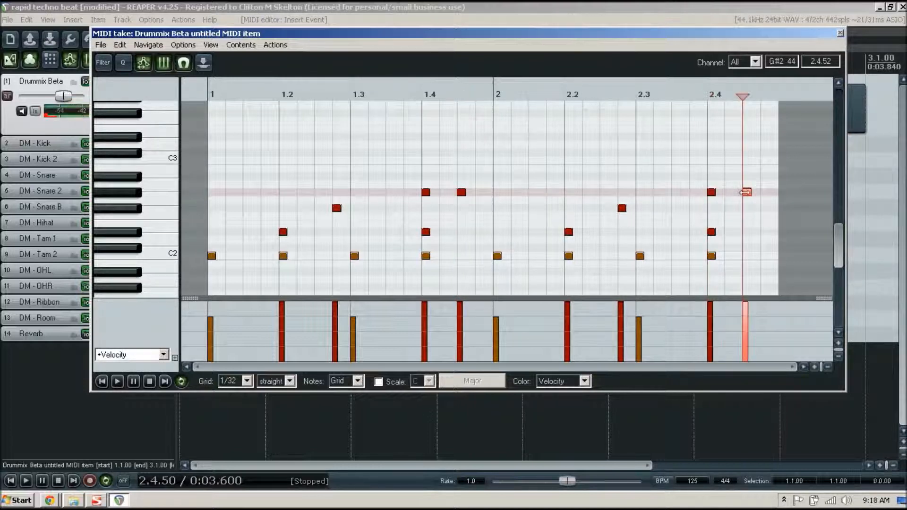
pyautogui.press('Home')
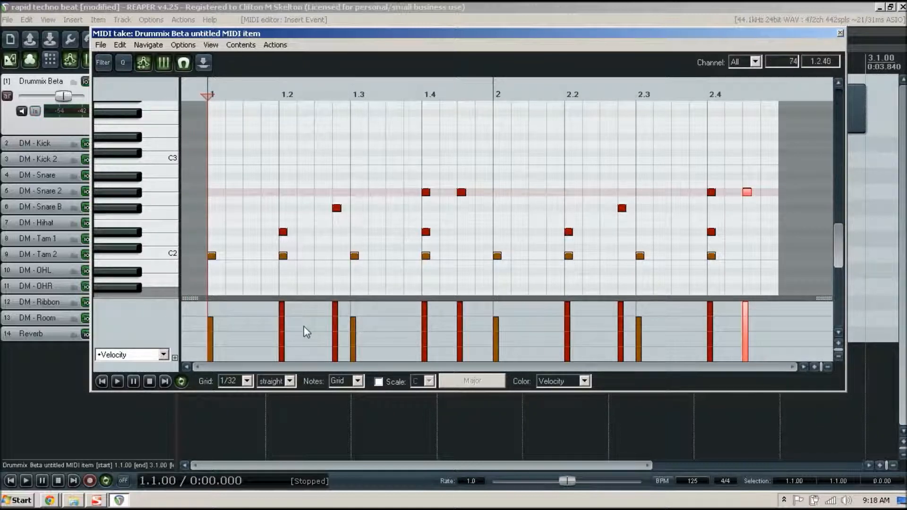
# Lower the velocities of the eight hits from beat 1.2 through 2.4.50, then play the pattern
pyautogui.click(283, 316)
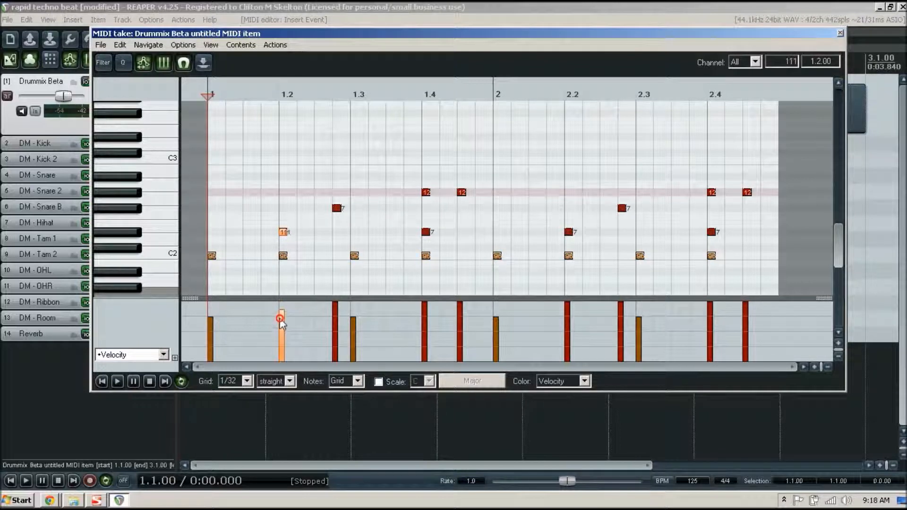
pyautogui.moveTo(334, 316)
pyautogui.mouseDown()
pyautogui.moveTo(335, 308)
pyautogui.moveTo(335, 321)
pyautogui.mouseUp()
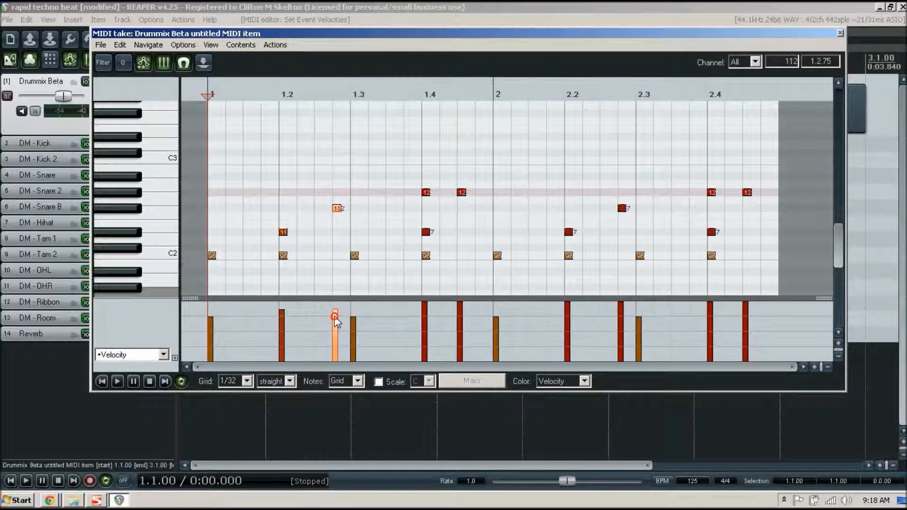
pyautogui.moveTo(426, 315); pyautogui.dragTo(428, 326)
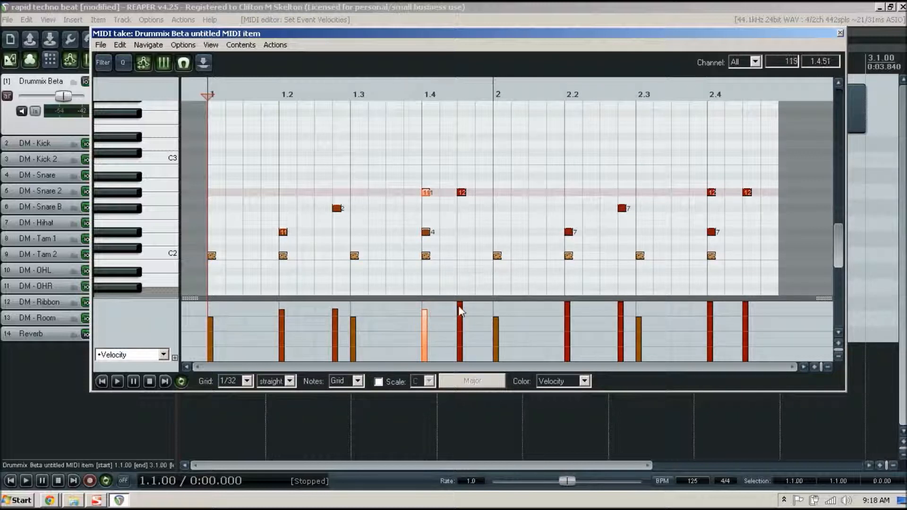
pyautogui.moveTo(461, 311); pyautogui.dragTo(462, 320)
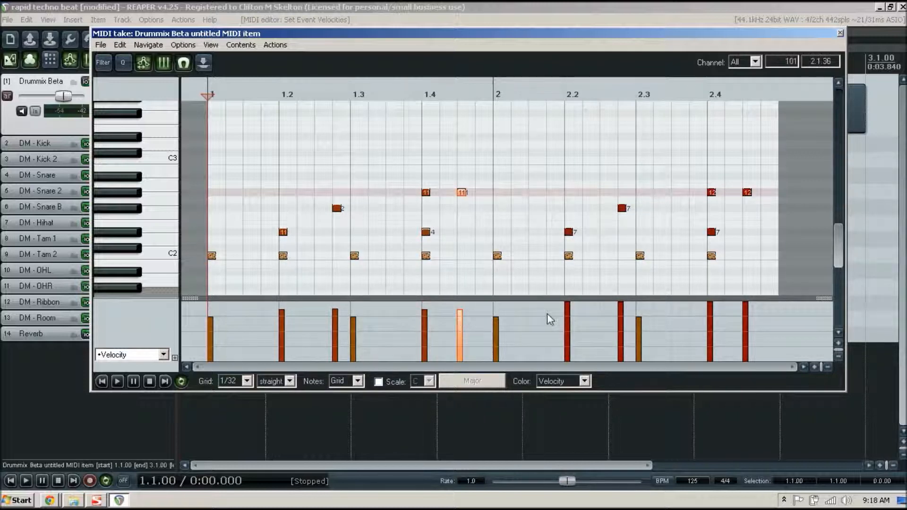
pyautogui.moveTo(569, 312); pyautogui.dragTo(569, 326)
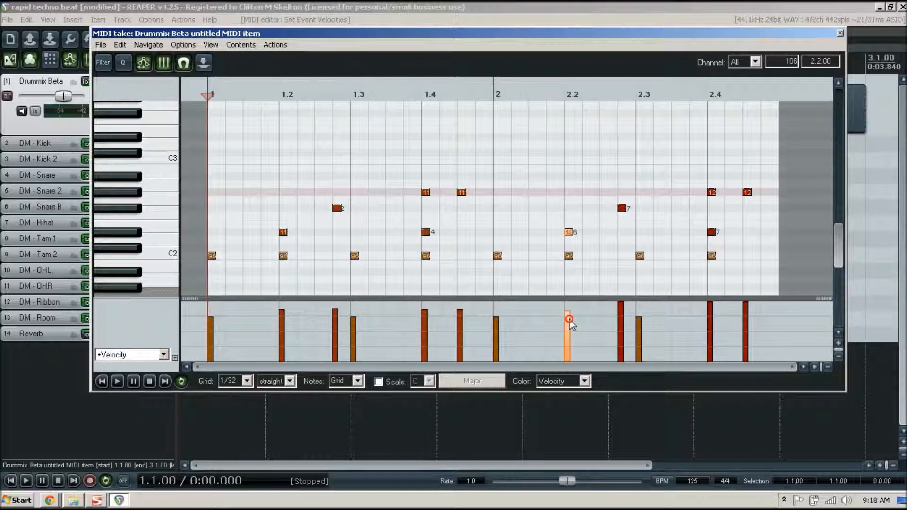
pyautogui.moveTo(622, 309); pyautogui.dragTo(623, 319)
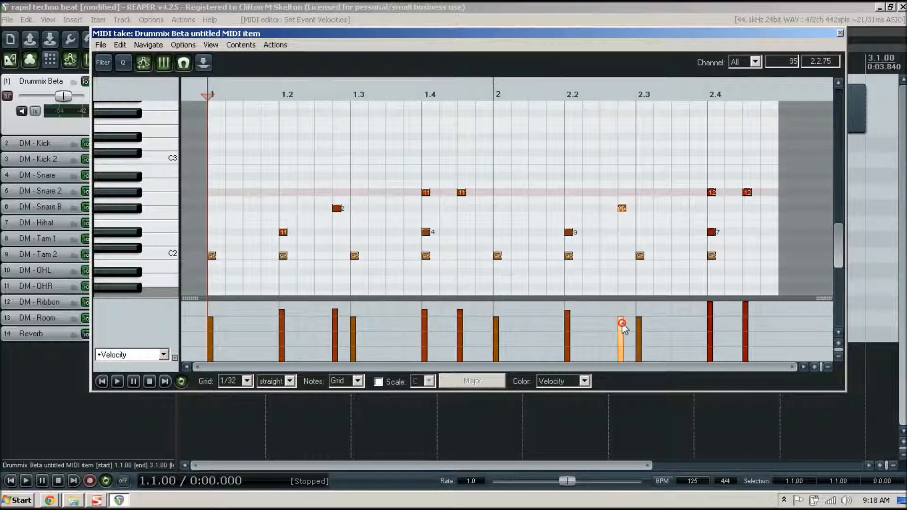
pyautogui.moveTo(712, 315); pyautogui.dragTo(713, 321)
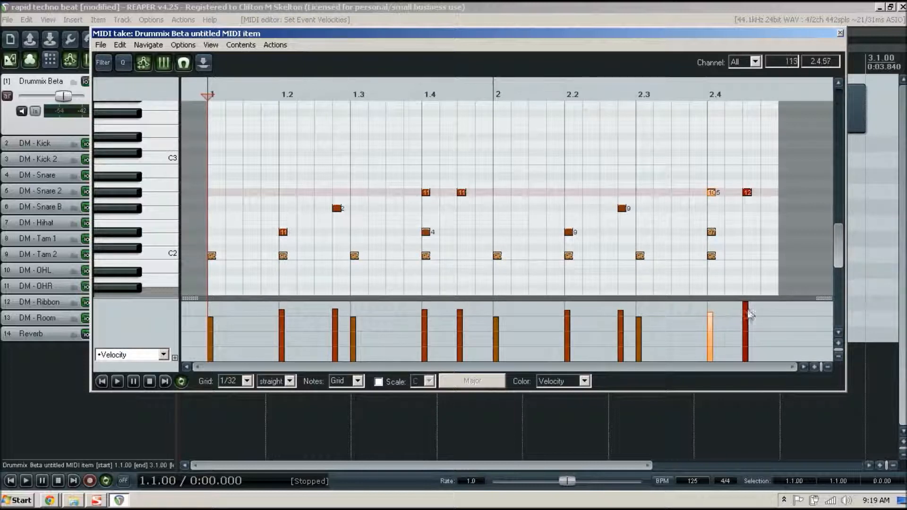
pyautogui.moveTo(745, 311); pyautogui.dragTo(746, 322)
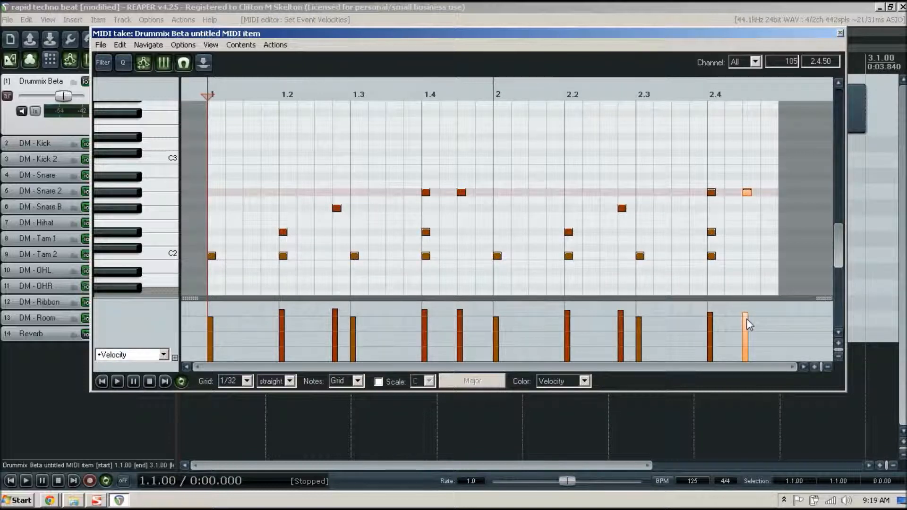
pyautogui.press('space')
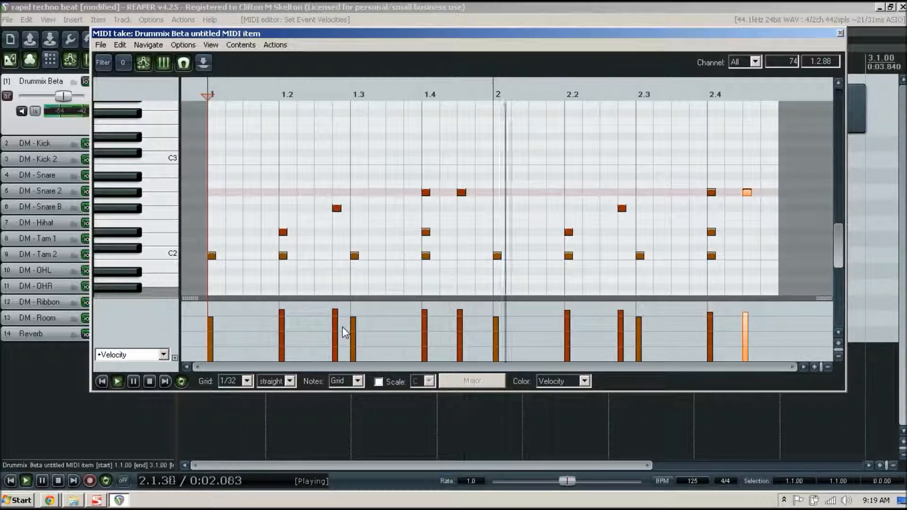
# Stop playback, add G#2 notes on beats 1 and 2, and replay from the start
pyautogui.press('space')
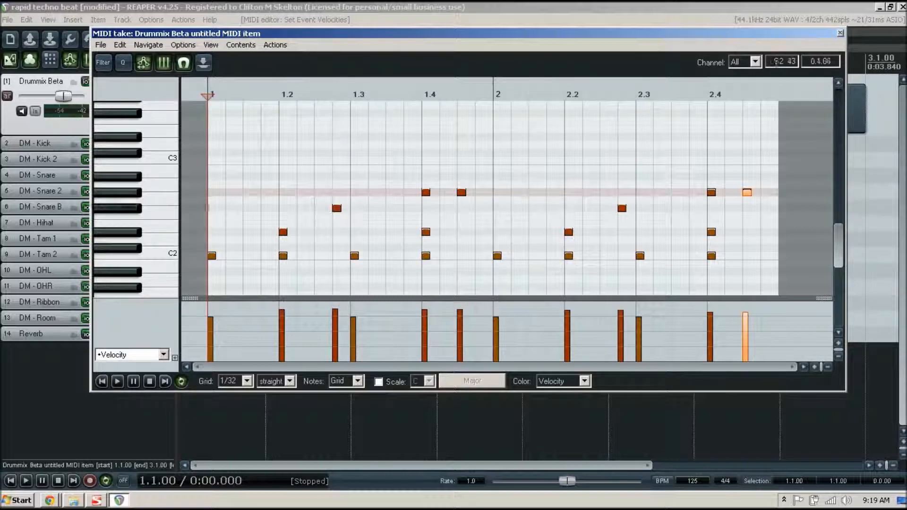
pyautogui.click(212, 194)
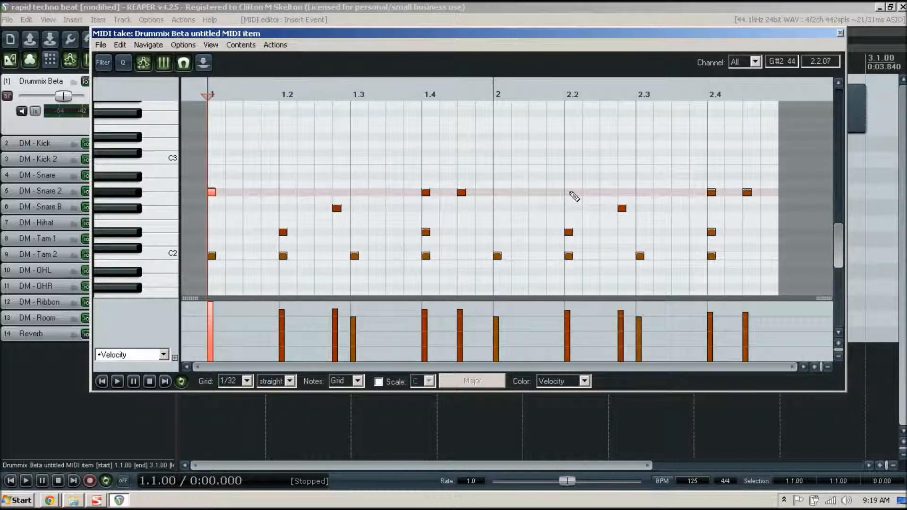
pyautogui.click(498, 194)
pyautogui.press('Home')
pyautogui.press('space')
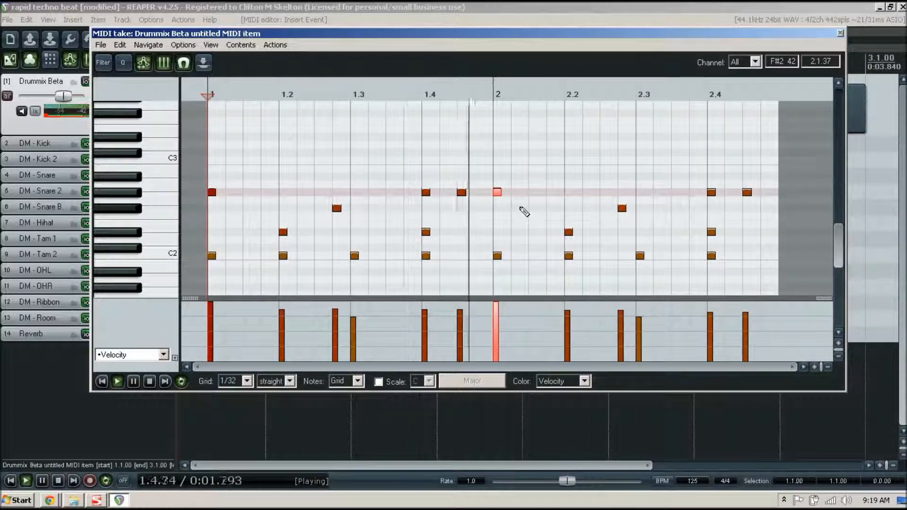
# Stop the transport to end playback of the Drummix Beta pattern
pyautogui.press('space')
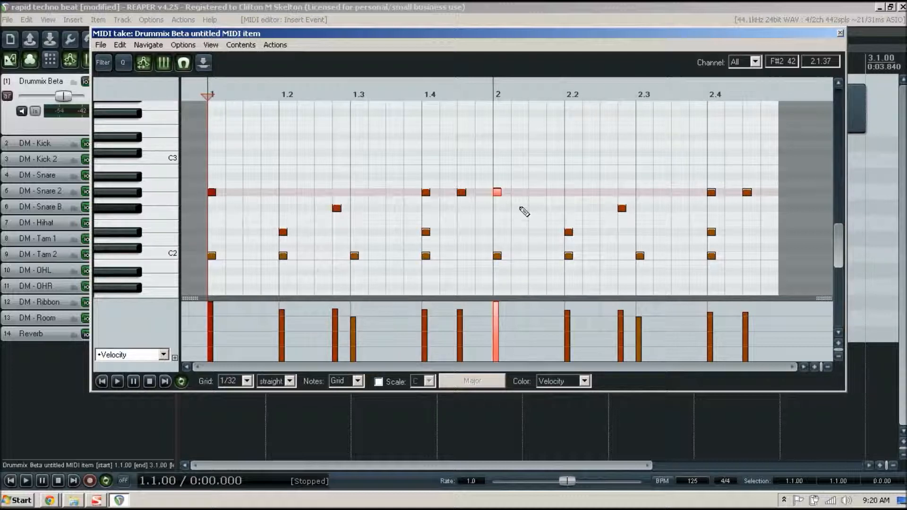
pyautogui.press('space')
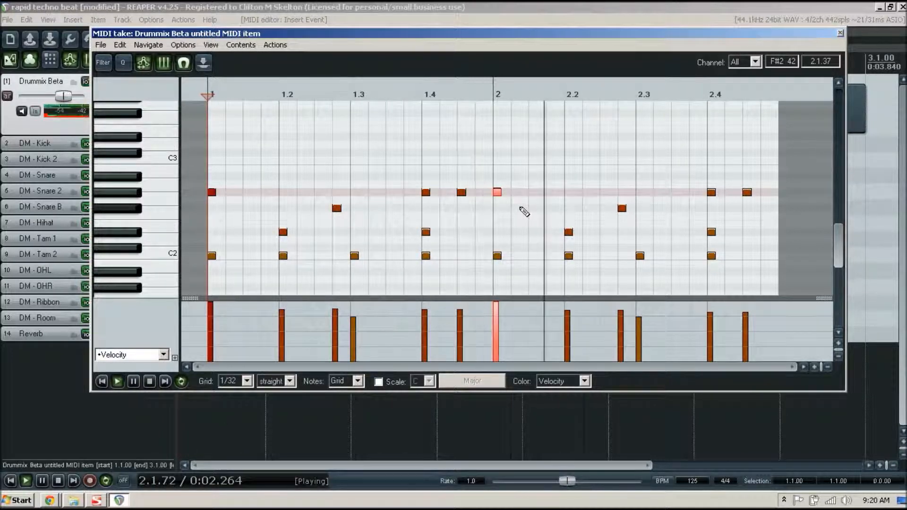
pyautogui.press('space')
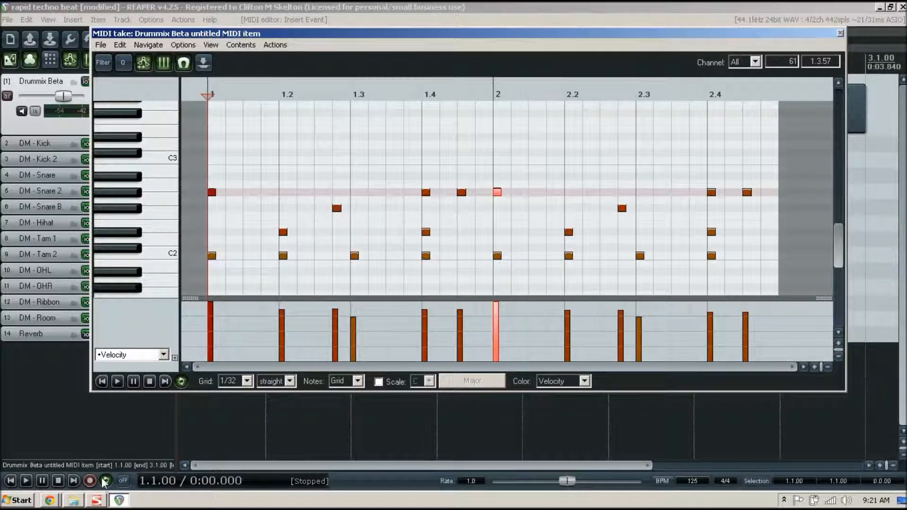
pyautogui.click(51, 502)
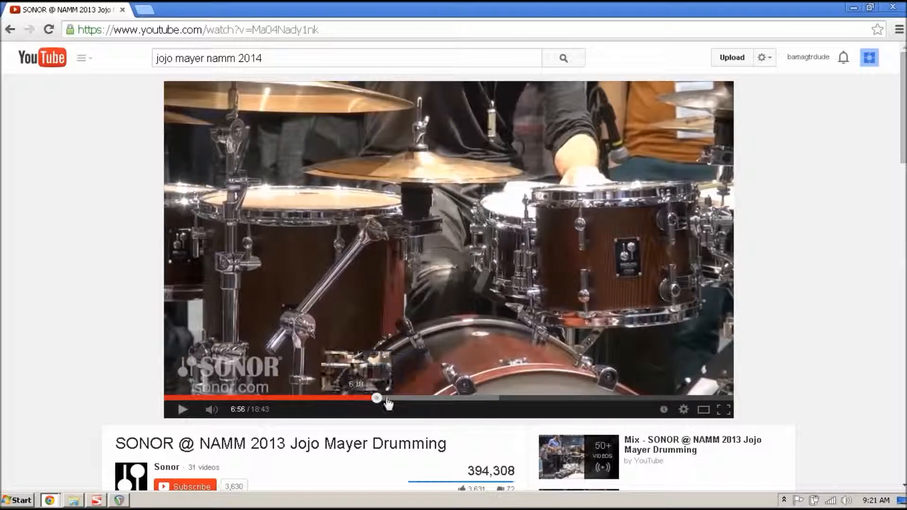
pyautogui.click(854, 11)
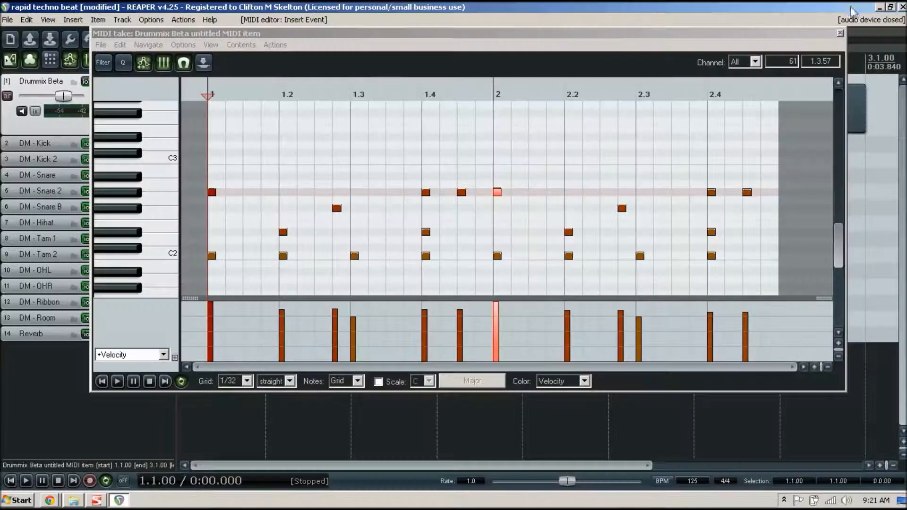